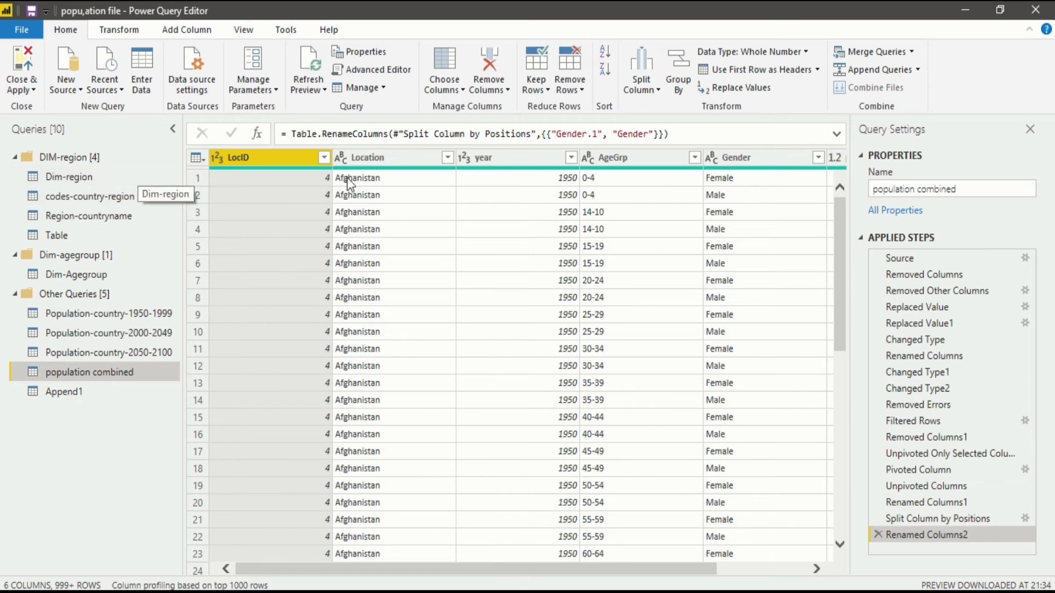
click(135, 179)
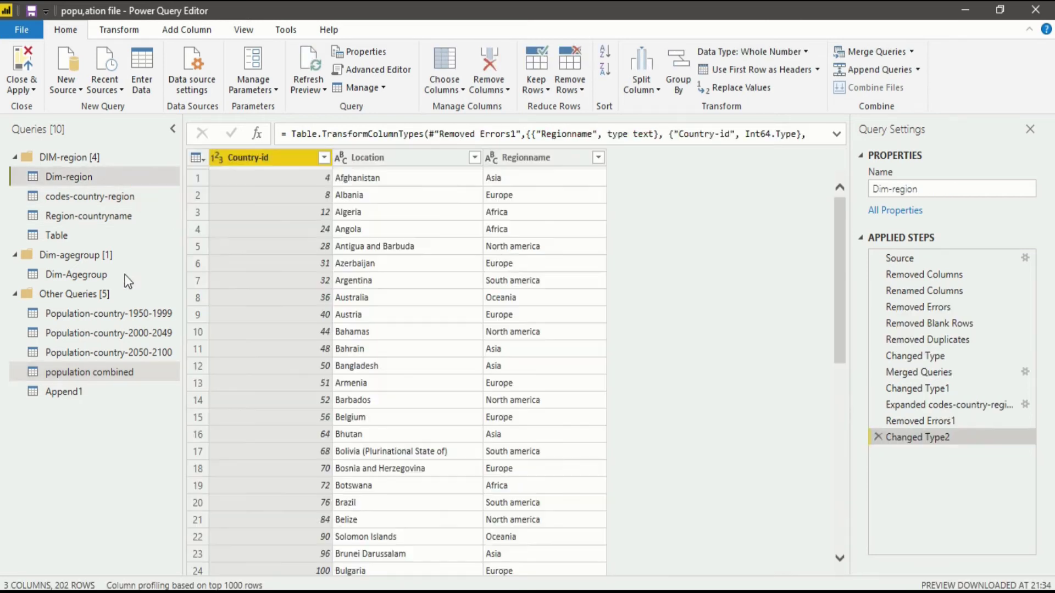
click(124, 274)
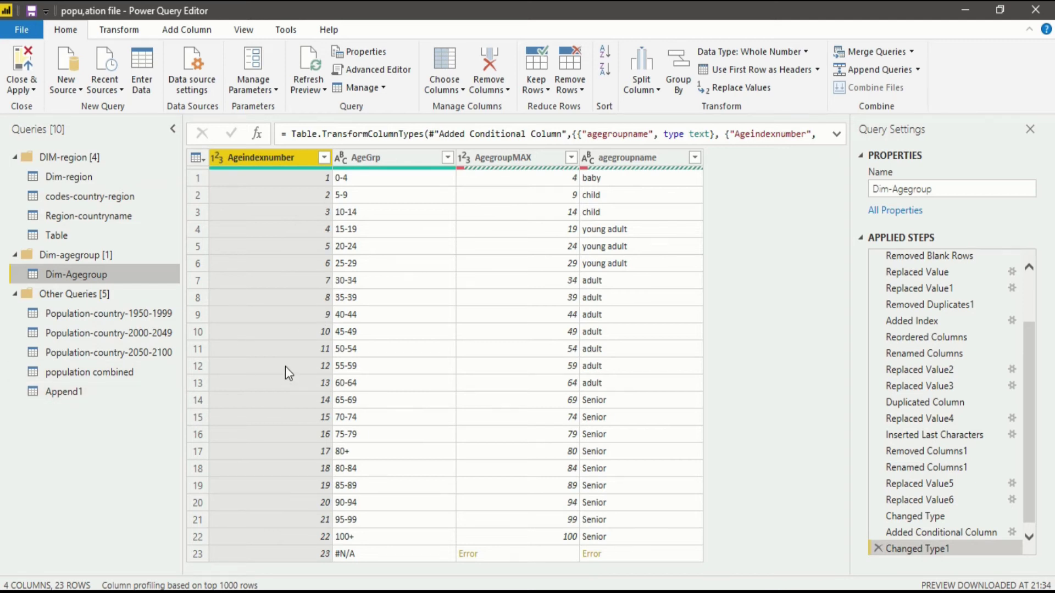
click(130, 368)
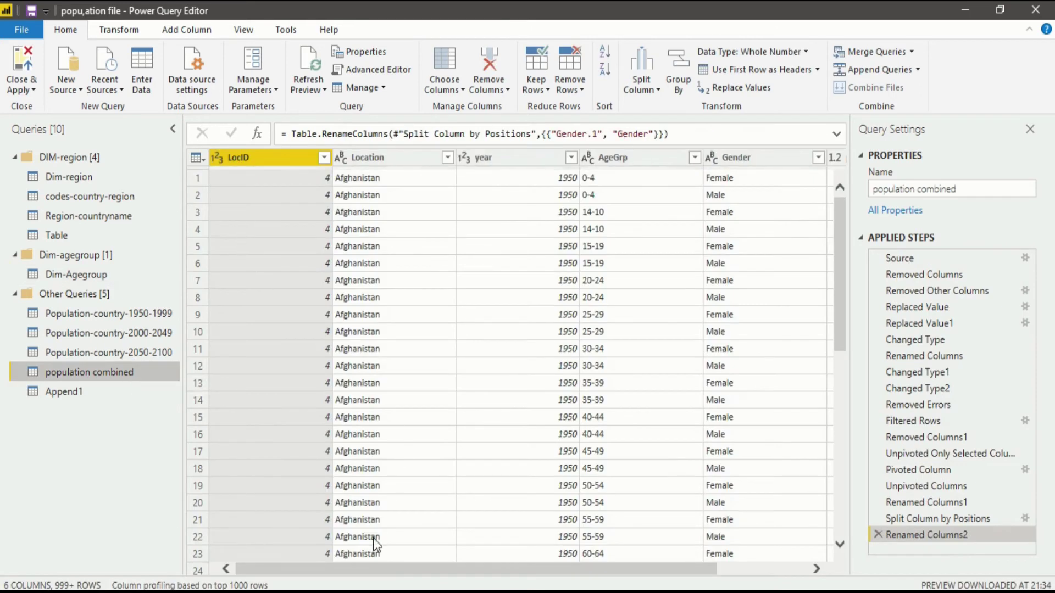
drag(354, 568, 375, 566)
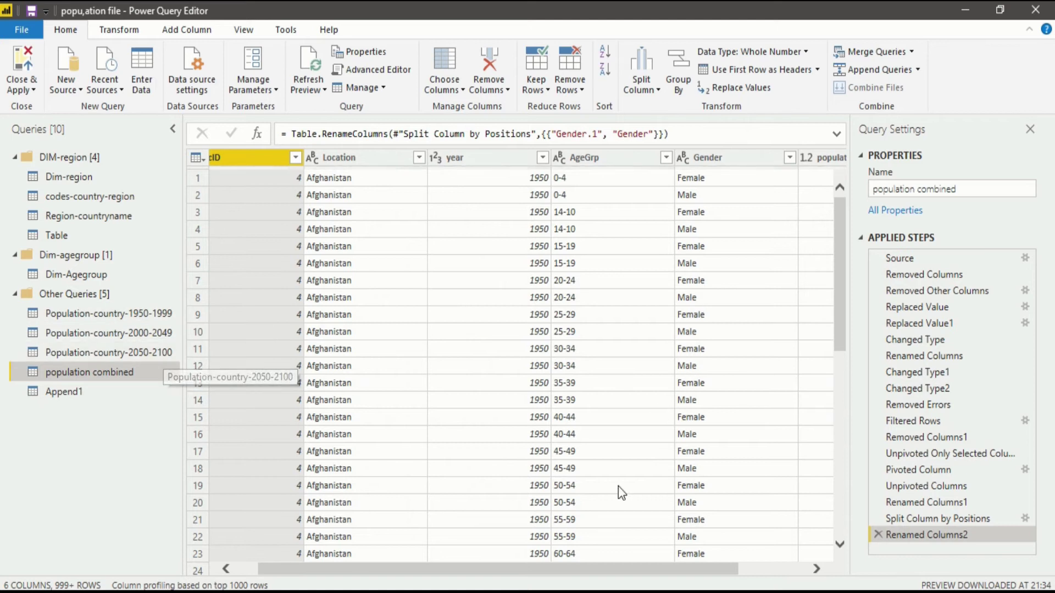
drag(559, 563, 607, 573)
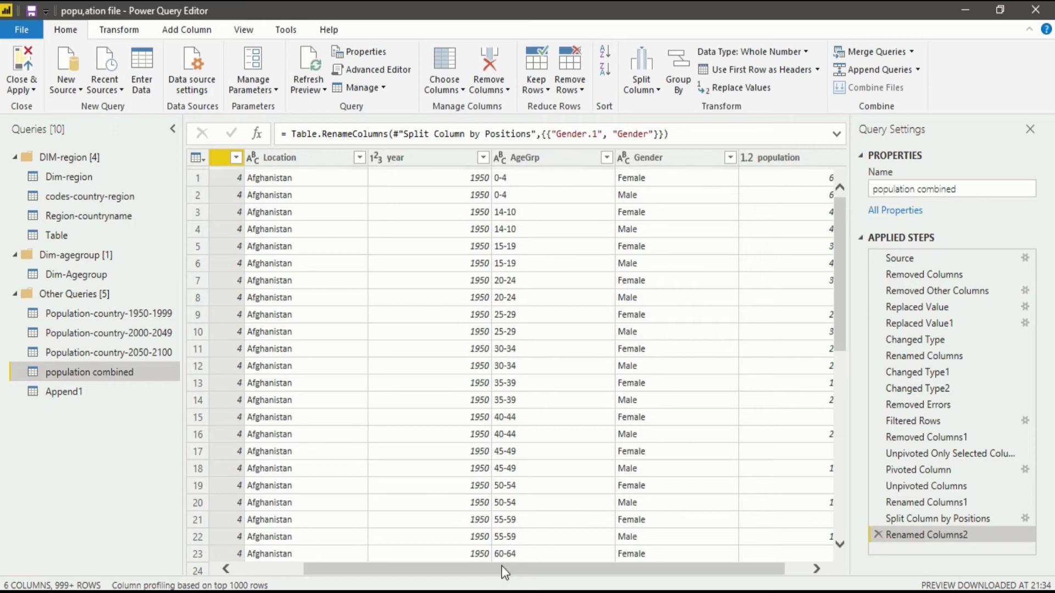
drag(501, 570, 385, 565)
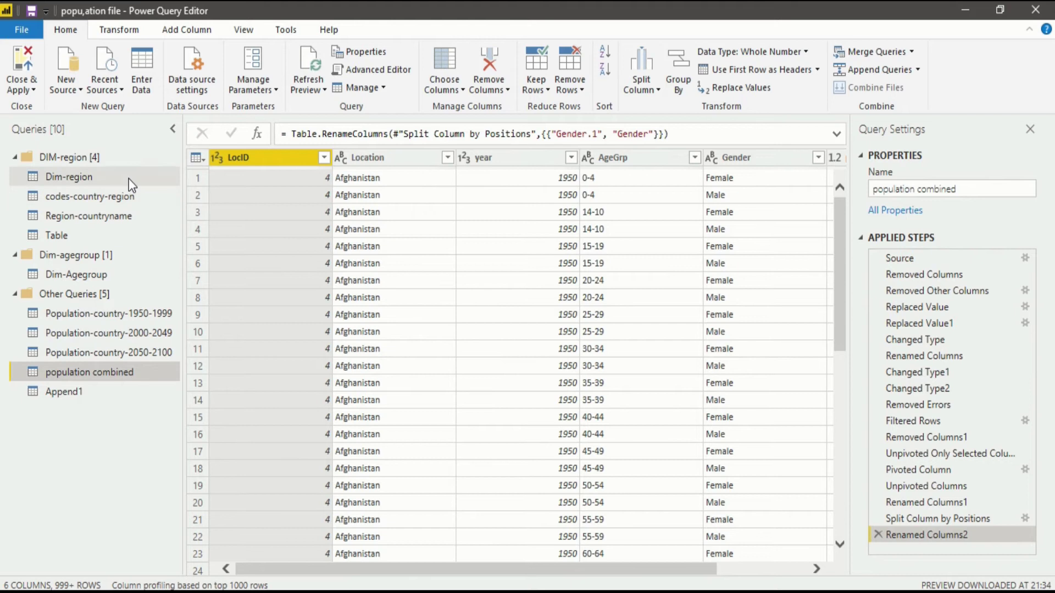
click(110, 175)
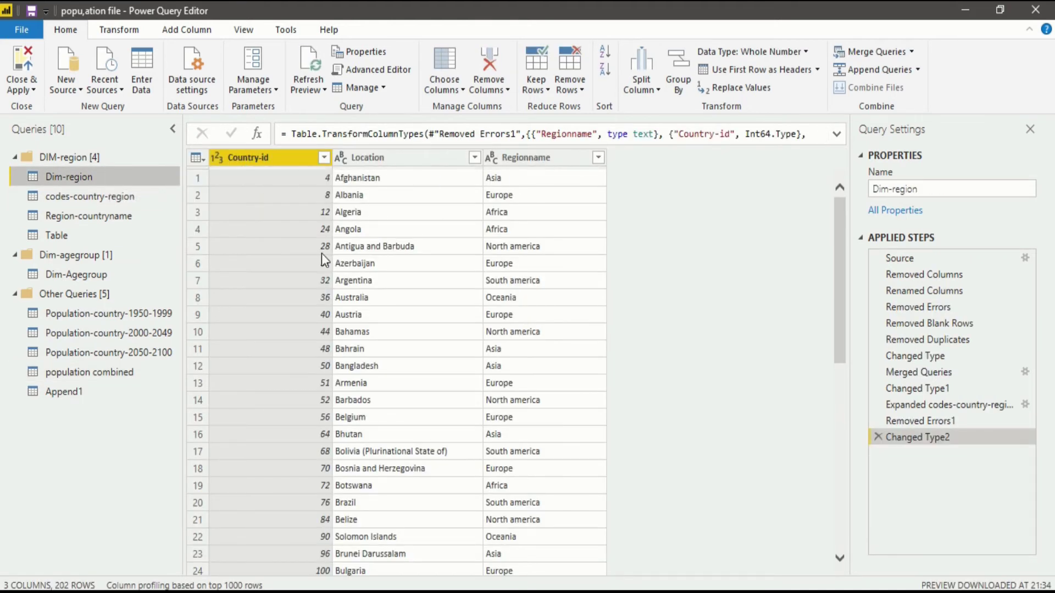
click(75, 275)
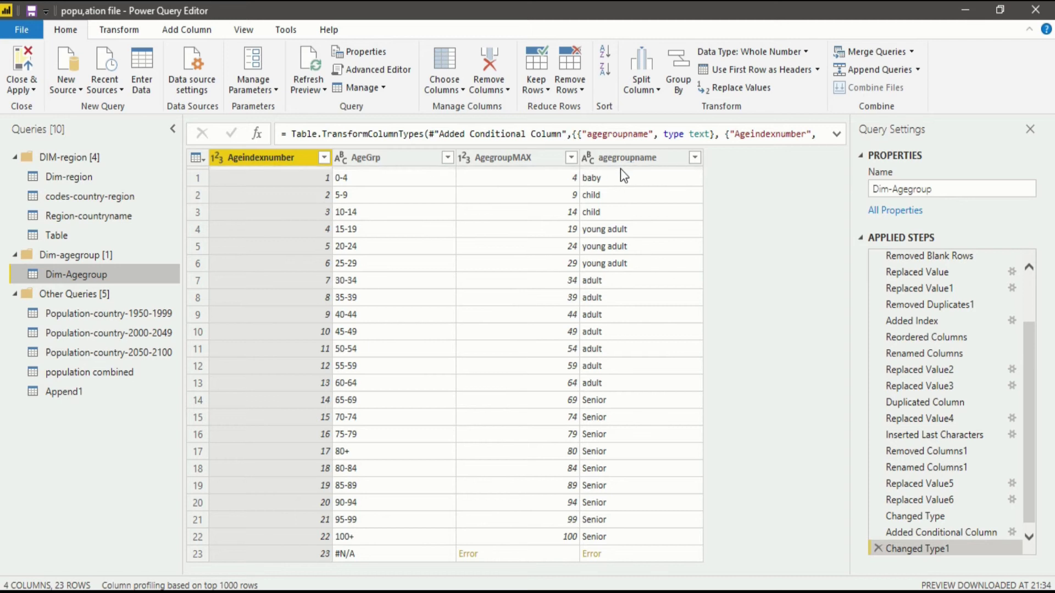
click(128, 373)
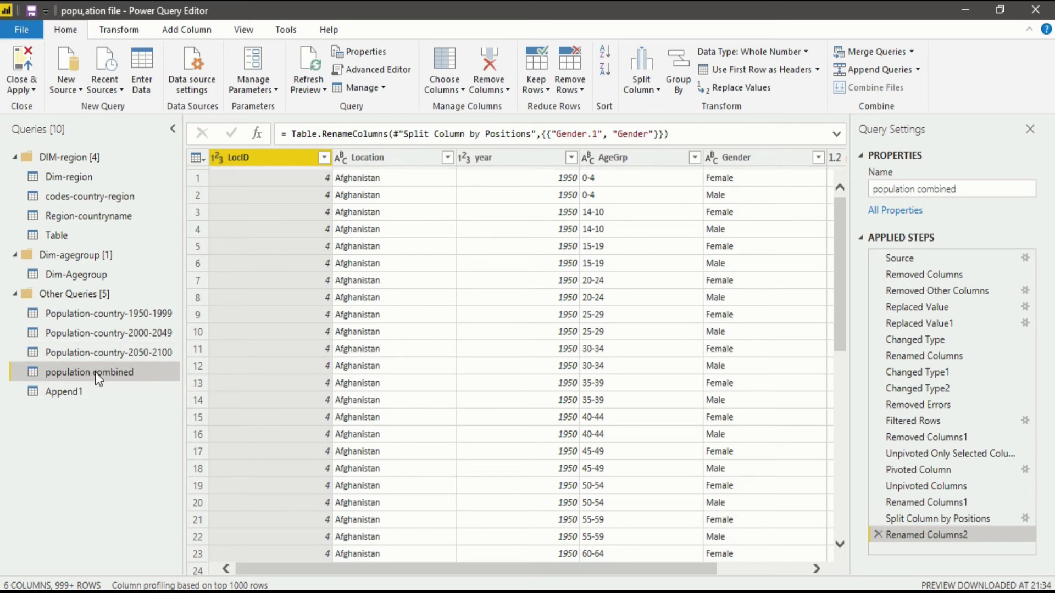
- Create a reference query of population combined and rename it 'Fact-population table'
right_click(95, 371)
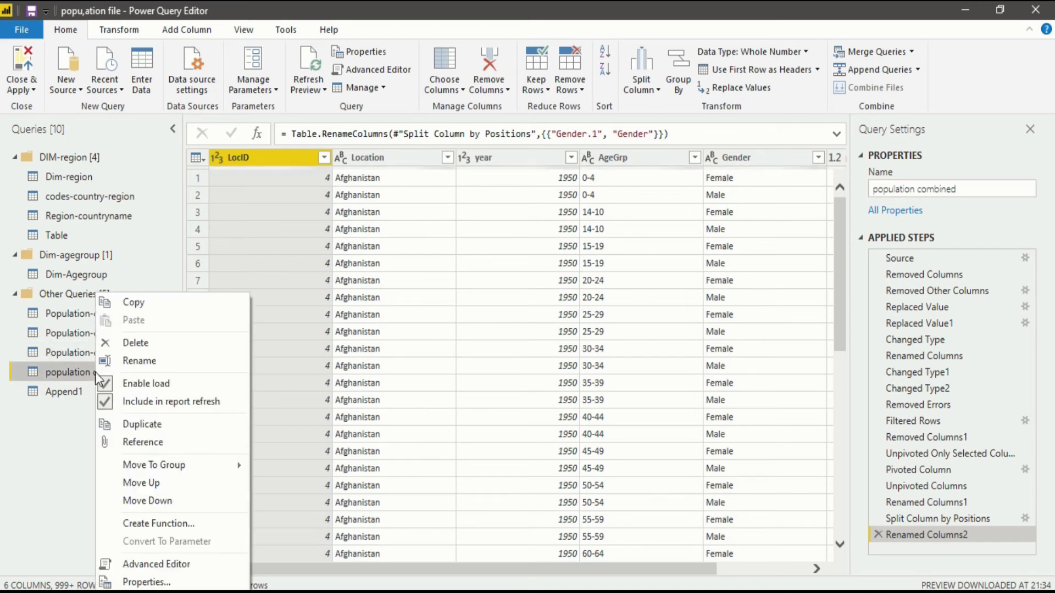
click(144, 443)
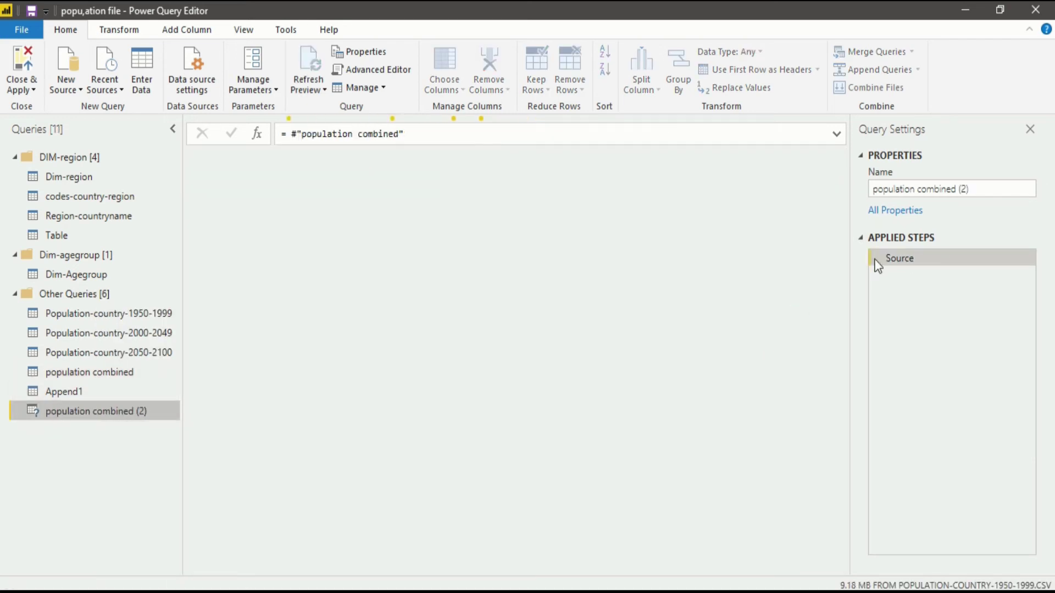
click(987, 189)
drag(986, 188, 787, 226)
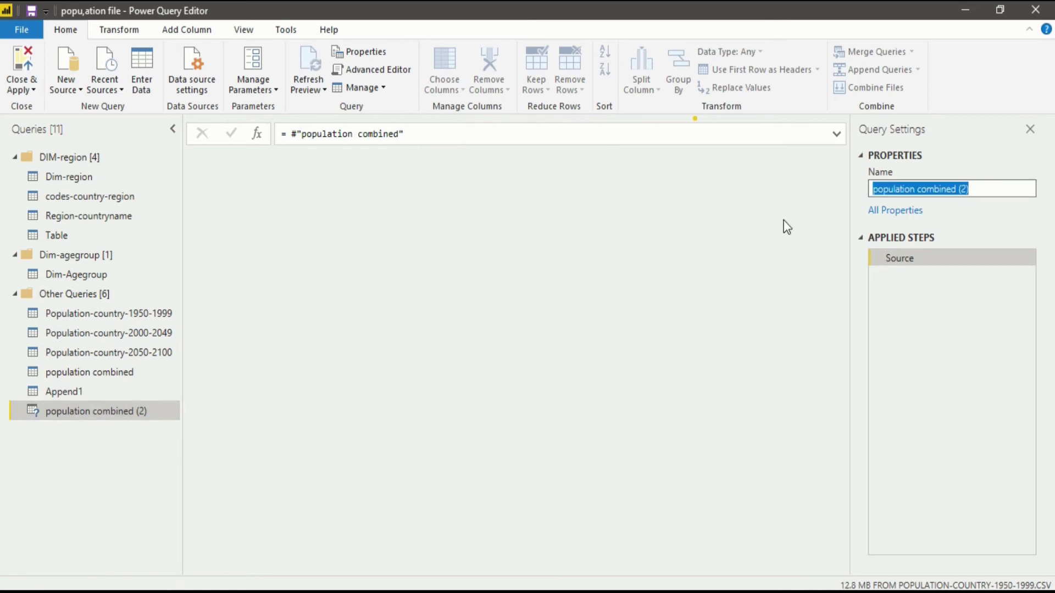
text(fa)
key(BackSpace)
key(BackSpace)
text(Fac)
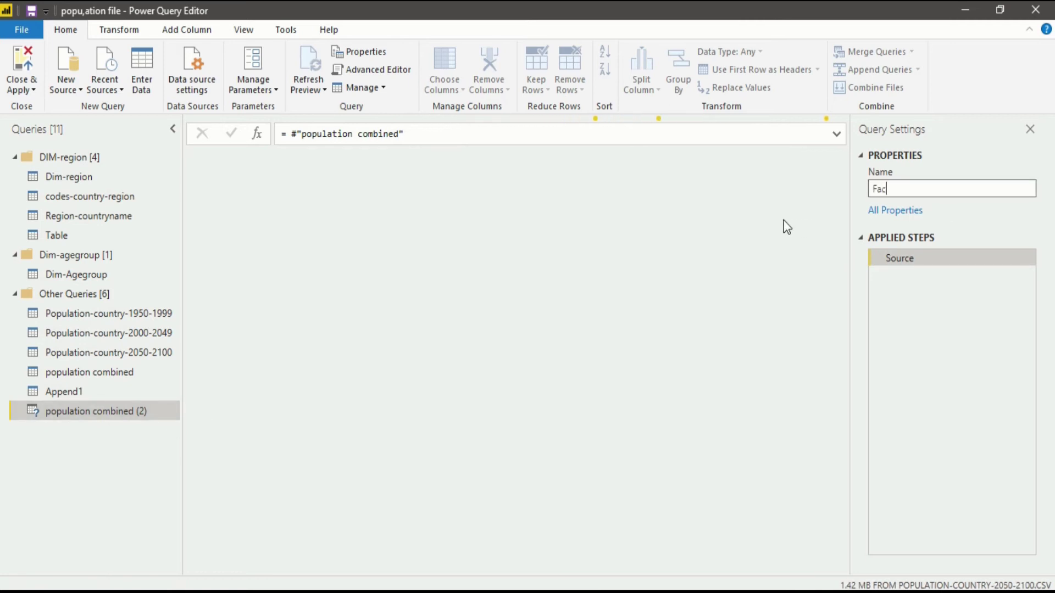
text(t-population table)
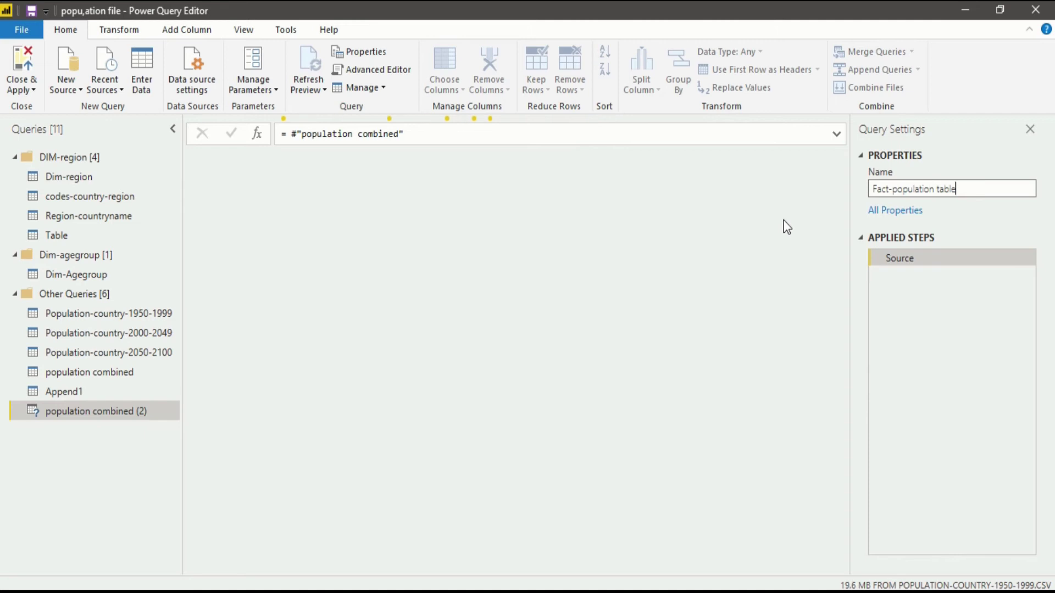
key(Return)
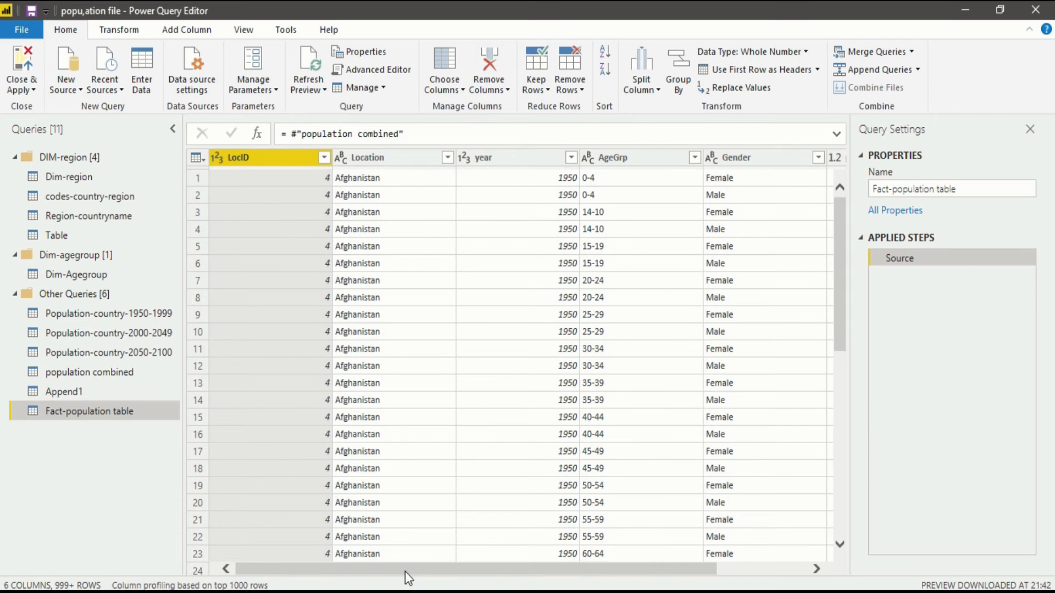
- Select the Location column in Fact-population table after a quick look at Dim-region
drag(409, 573, 370, 579)
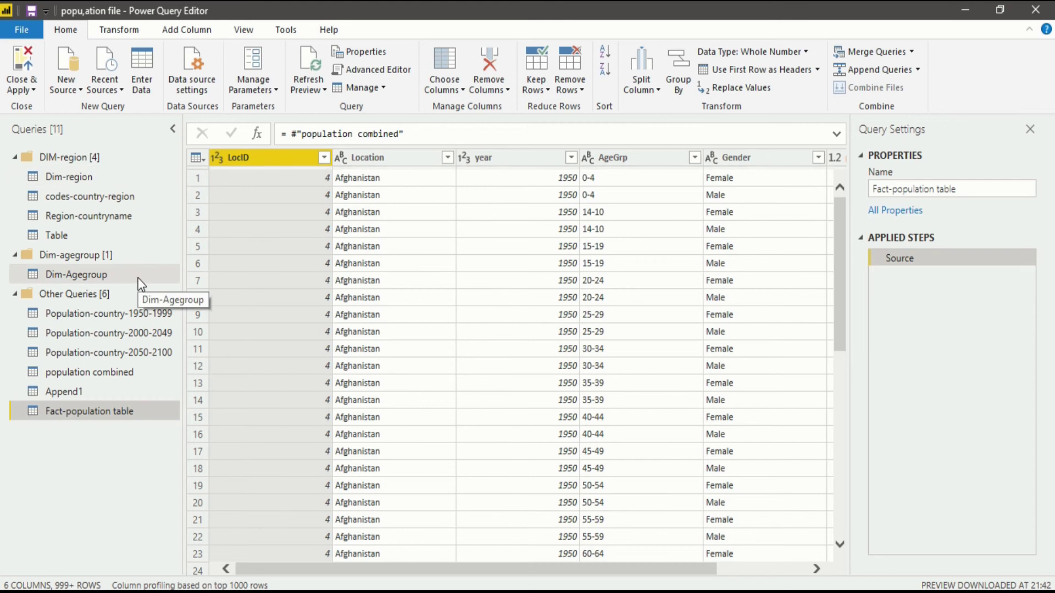
click(378, 160)
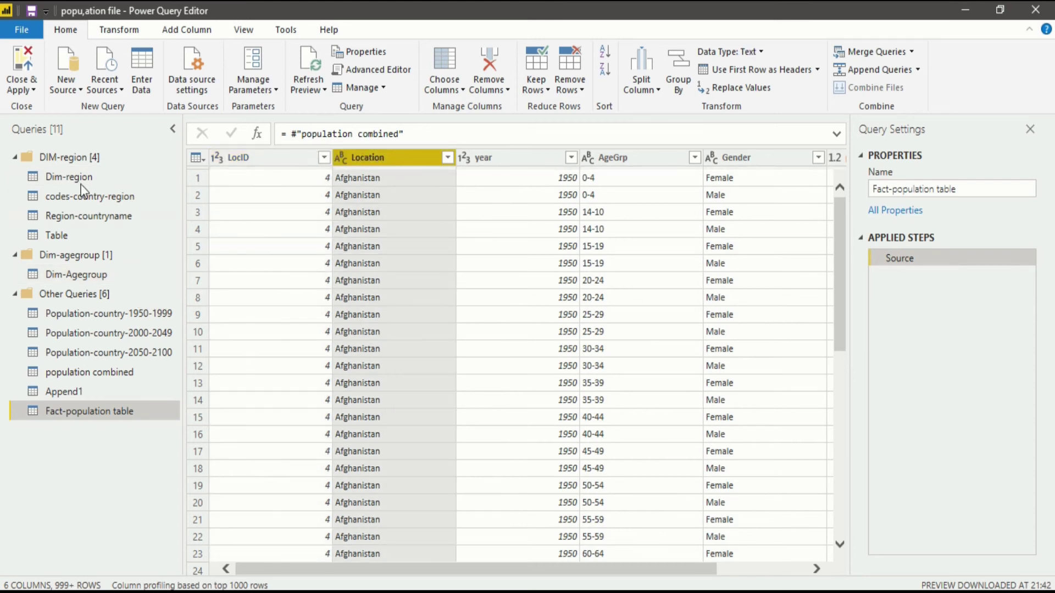
click(38, 173)
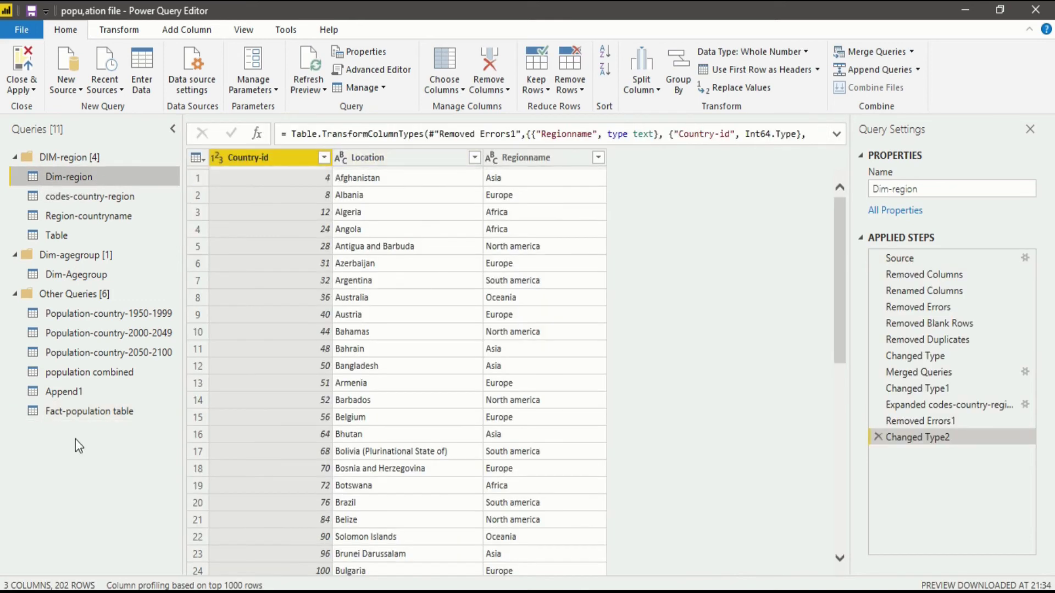
click(71, 412)
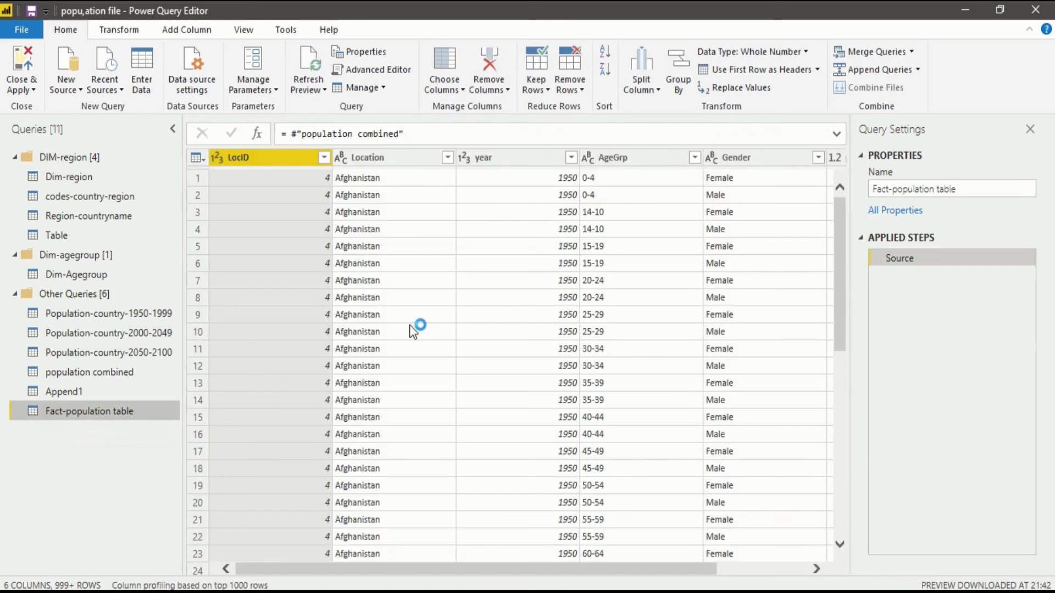
click(403, 158)
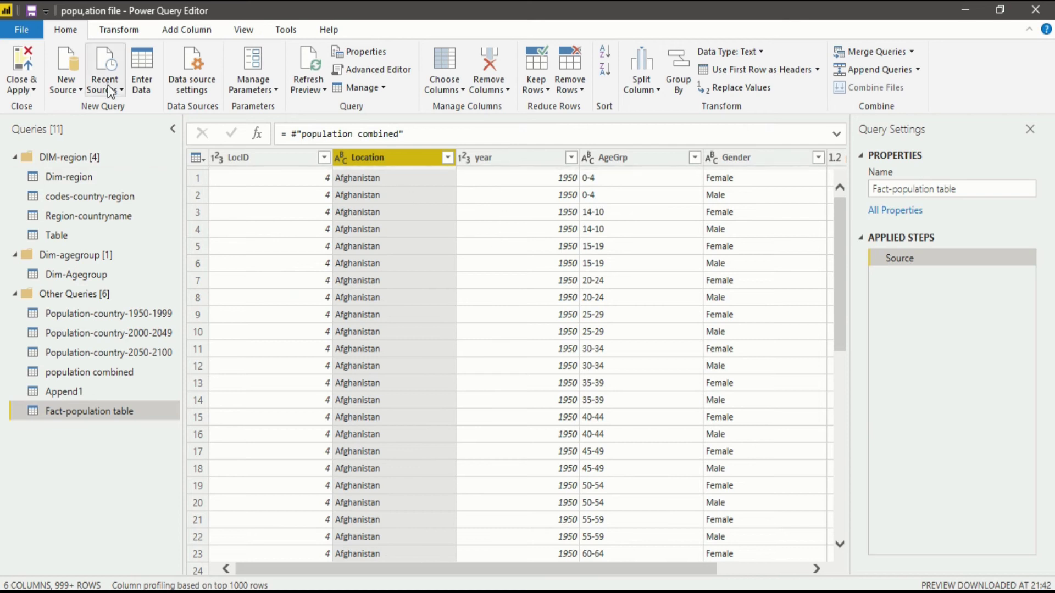
- Remove the Location column from Fact-population table, then view Dim-Agegroup
click(494, 67)
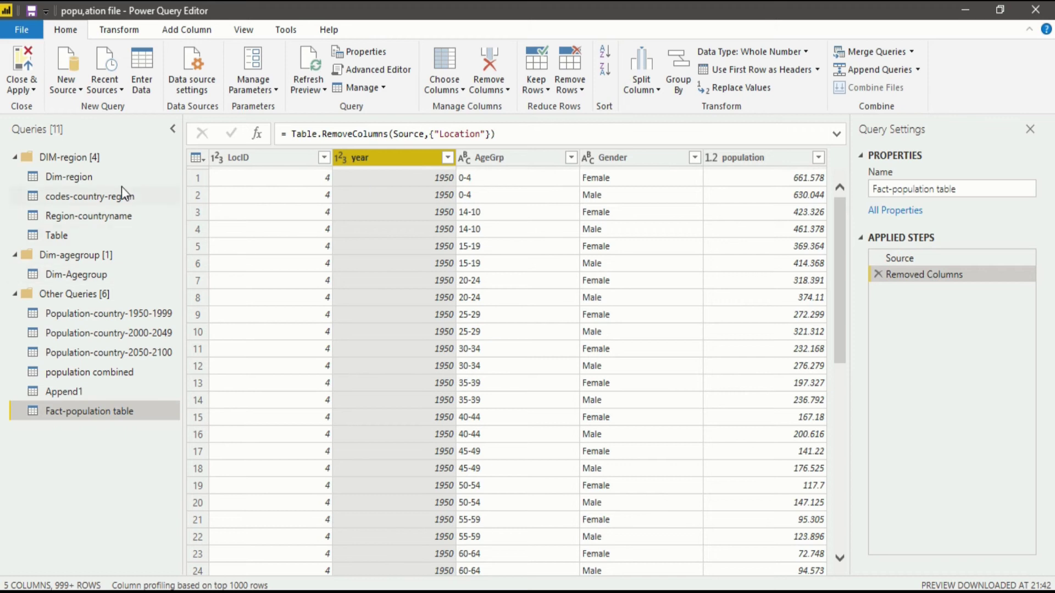
click(105, 274)
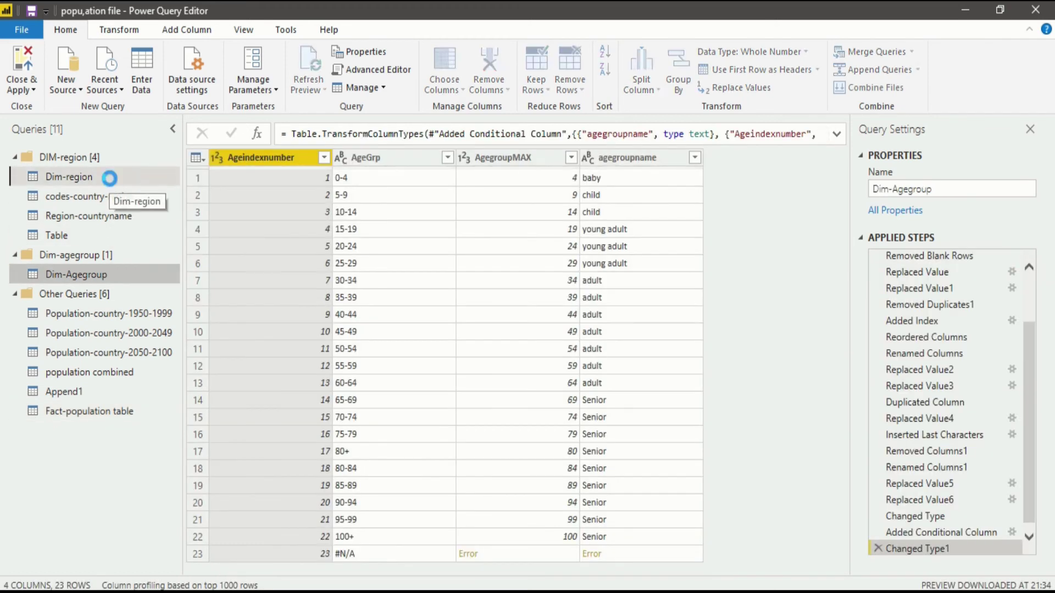
- Compare Dim-region and Dim-Agegroup, ending on the Fact-population table query
click(110, 179)
click(91, 413)
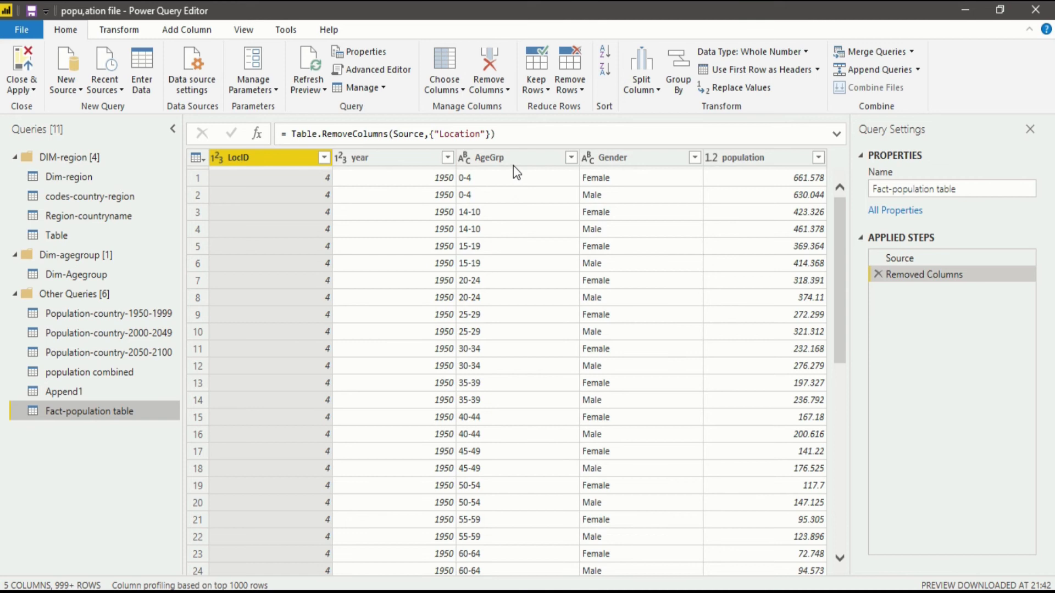
click(123, 282)
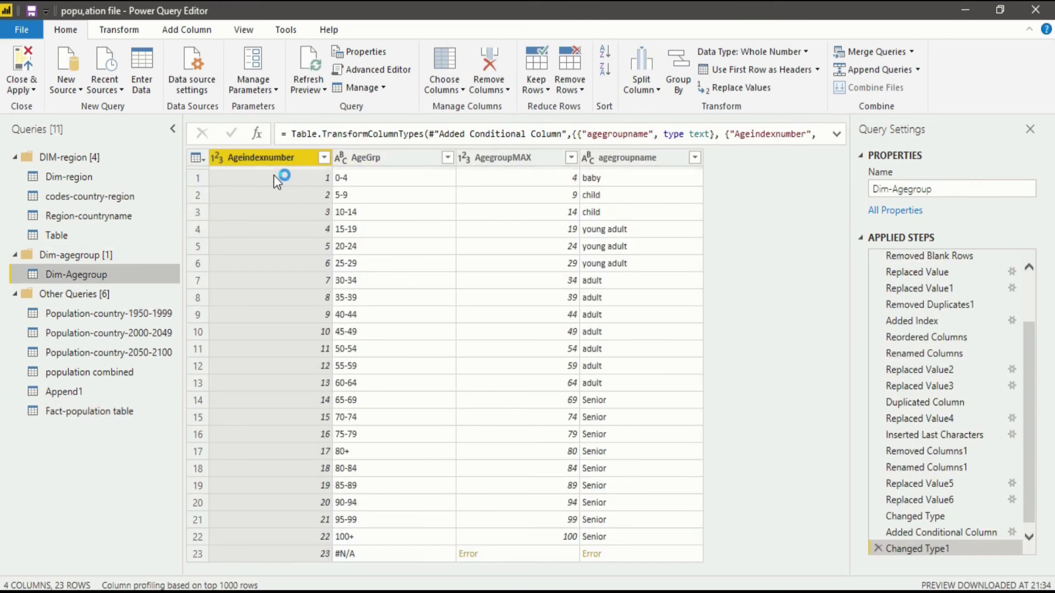
click(118, 412)
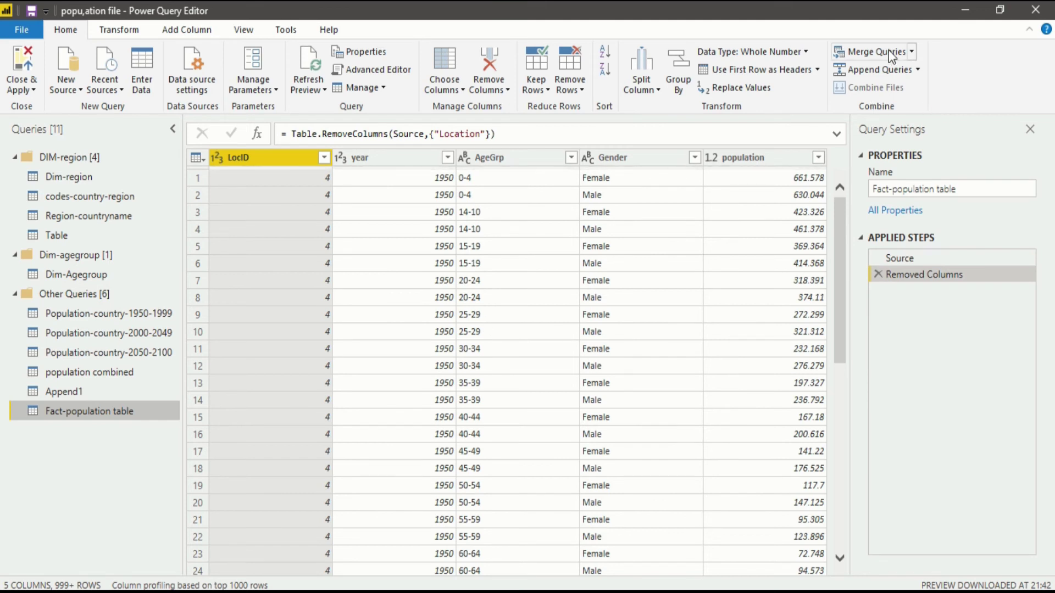
- Start a Merge Queries operation on the Fact-population table
click(911, 51)
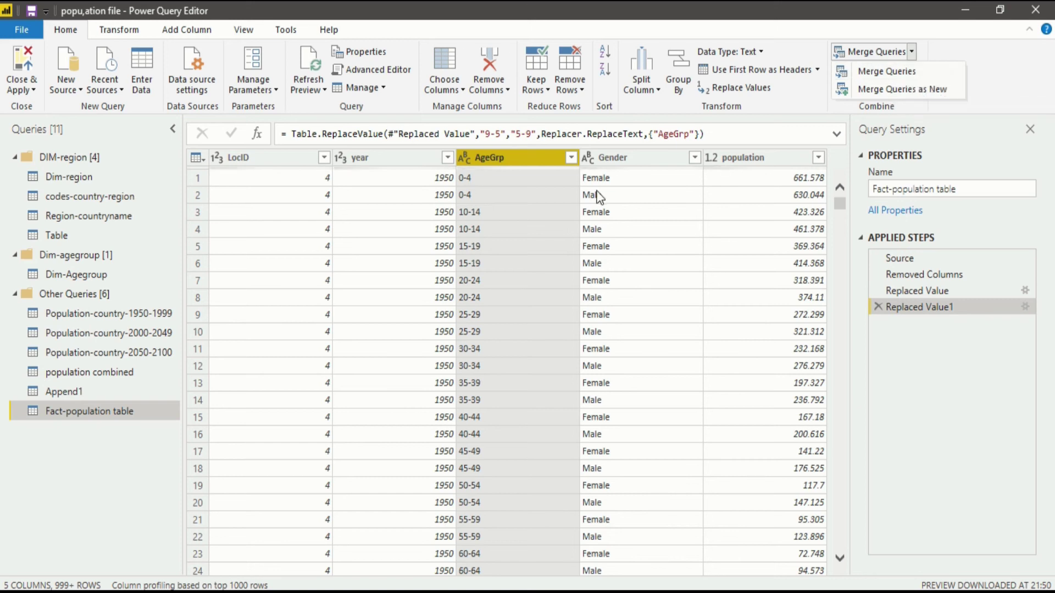
click(949, 73)
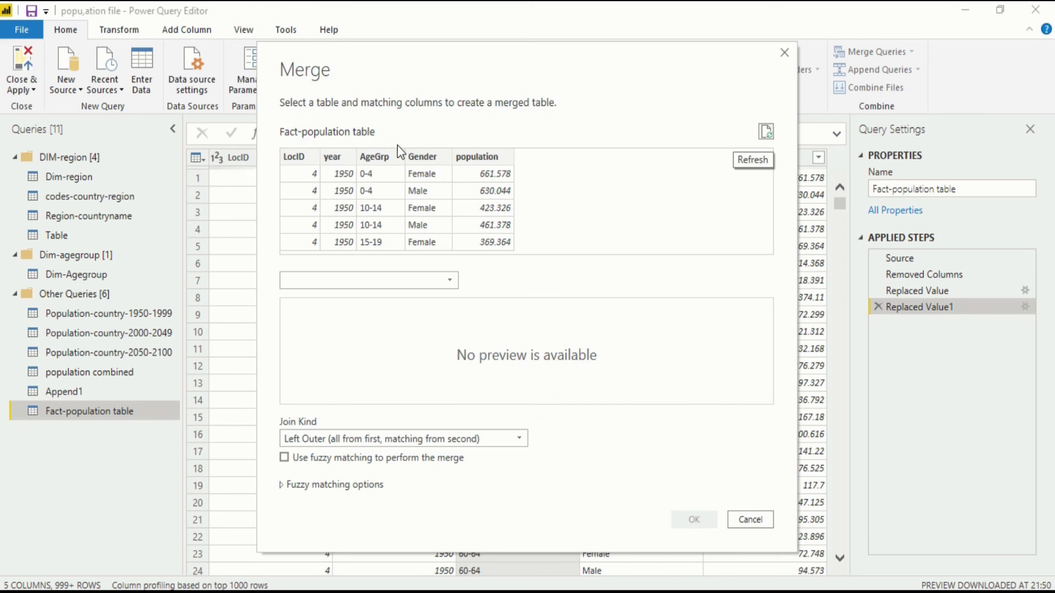
- Left-outer join Dim-Agegroup to Fact-population table, matching AgeGrp to AgeGrp
click(378, 160)
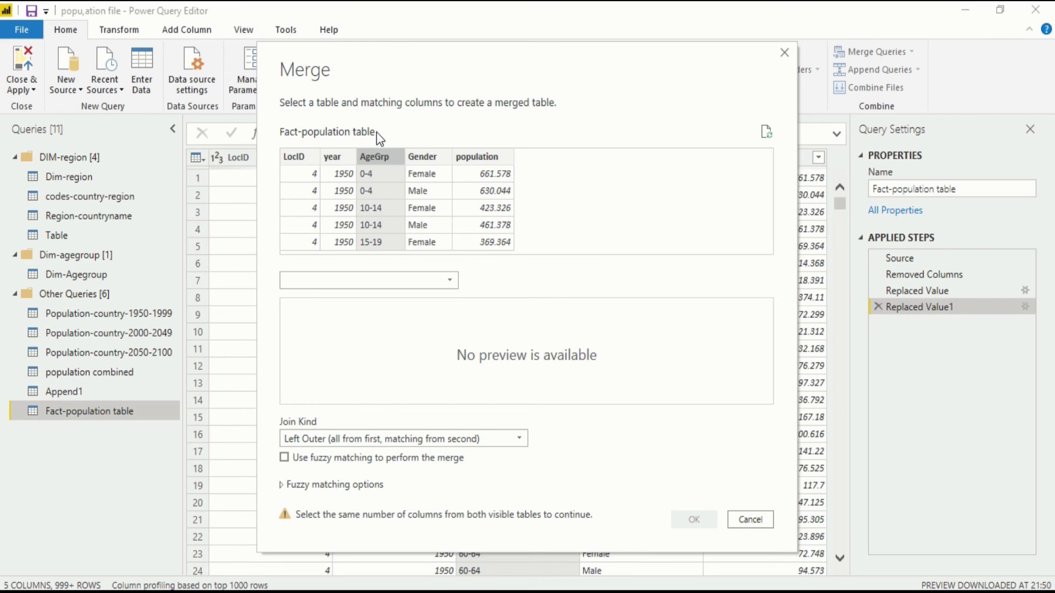
click(330, 286)
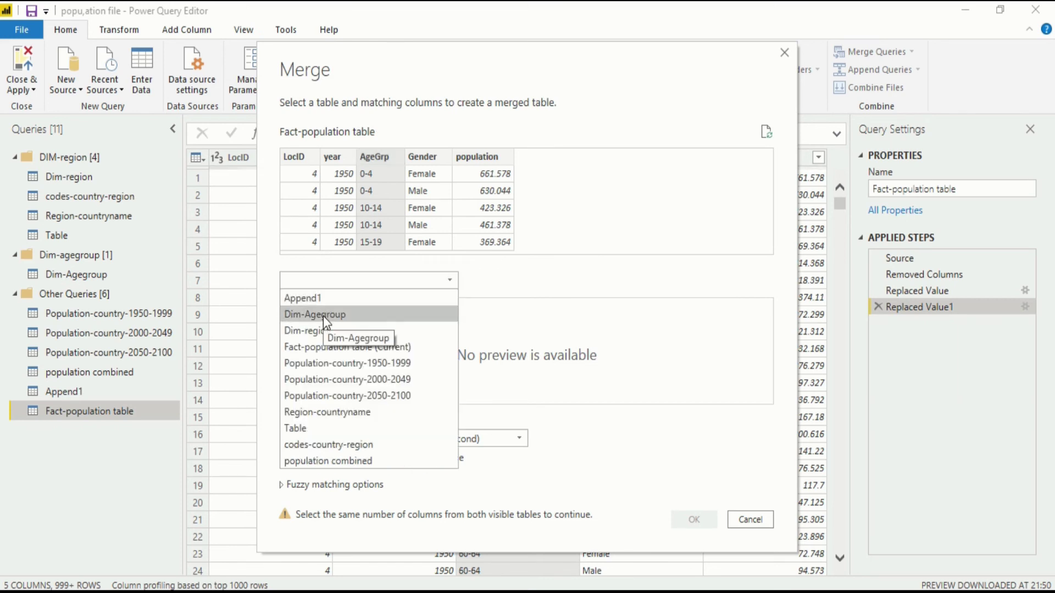
click(323, 314)
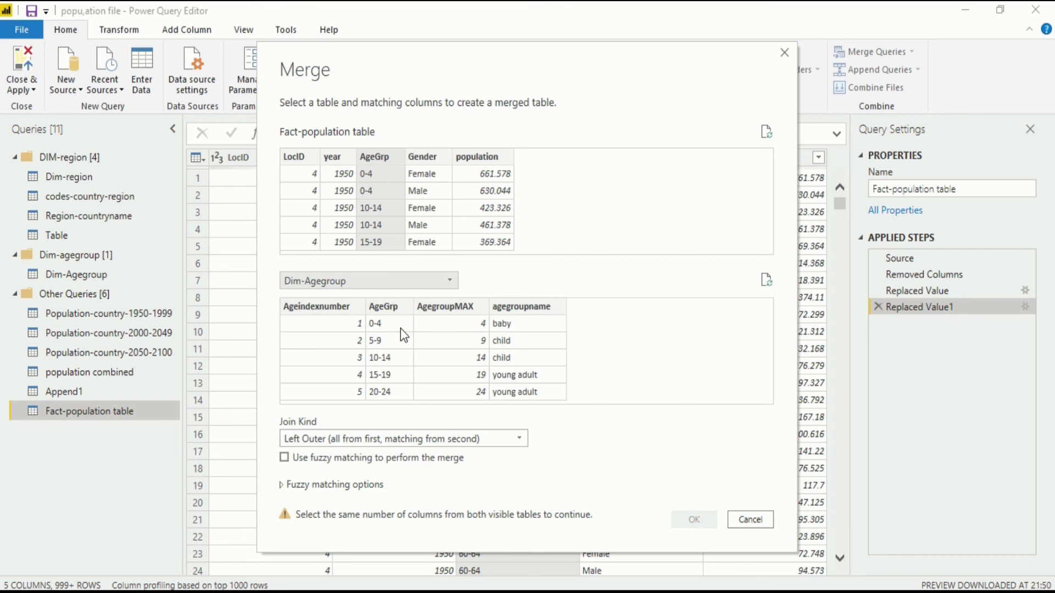
click(396, 312)
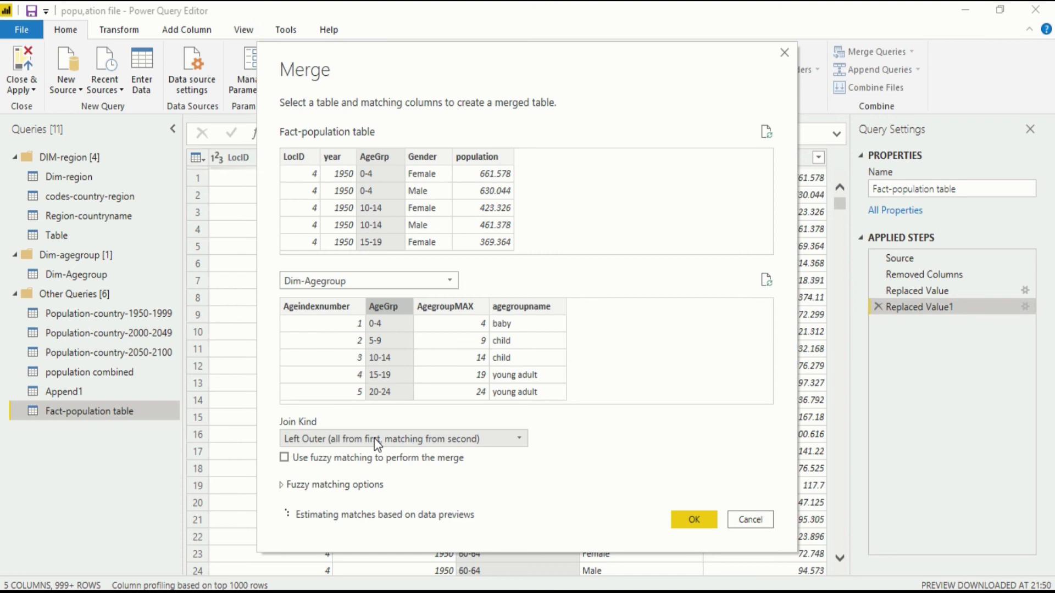
click(694, 519)
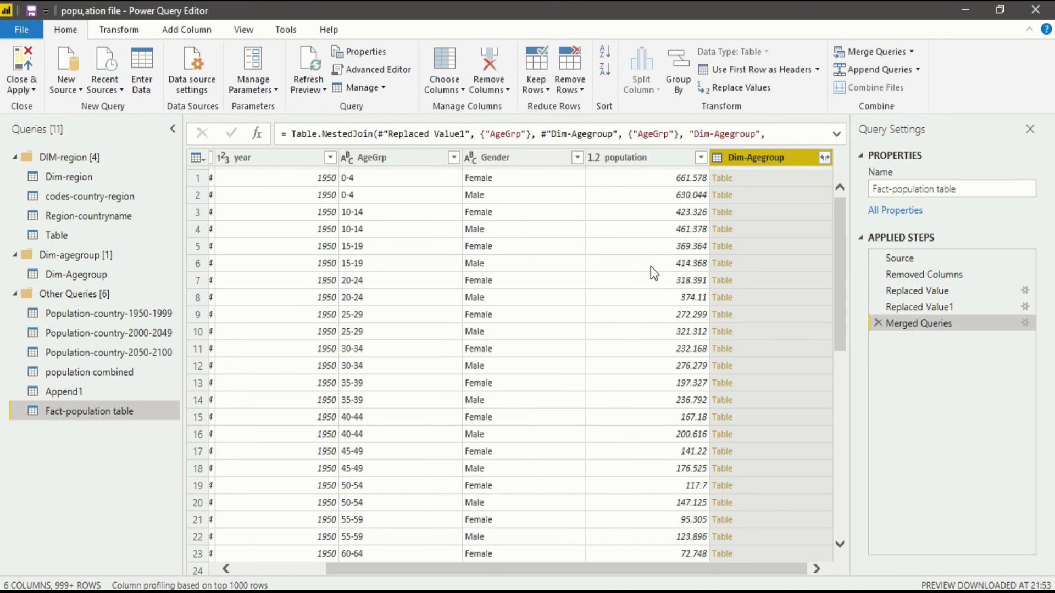
- Expand the Dim-Agegroup column to only Ageindexnumber, without the original-name prefix
drag(684, 570, 731, 527)
click(824, 159)
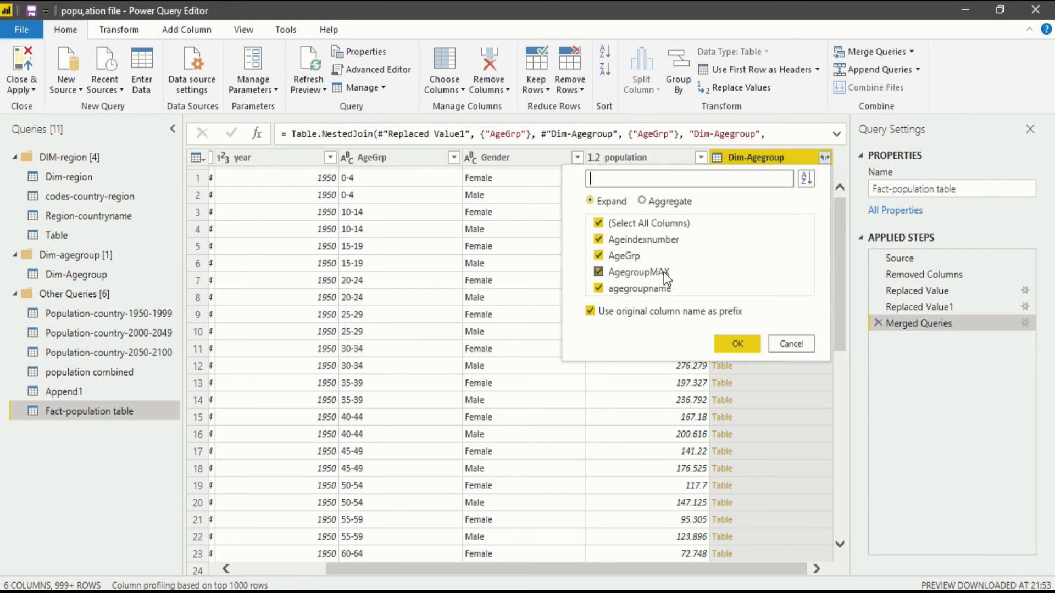
click(600, 223)
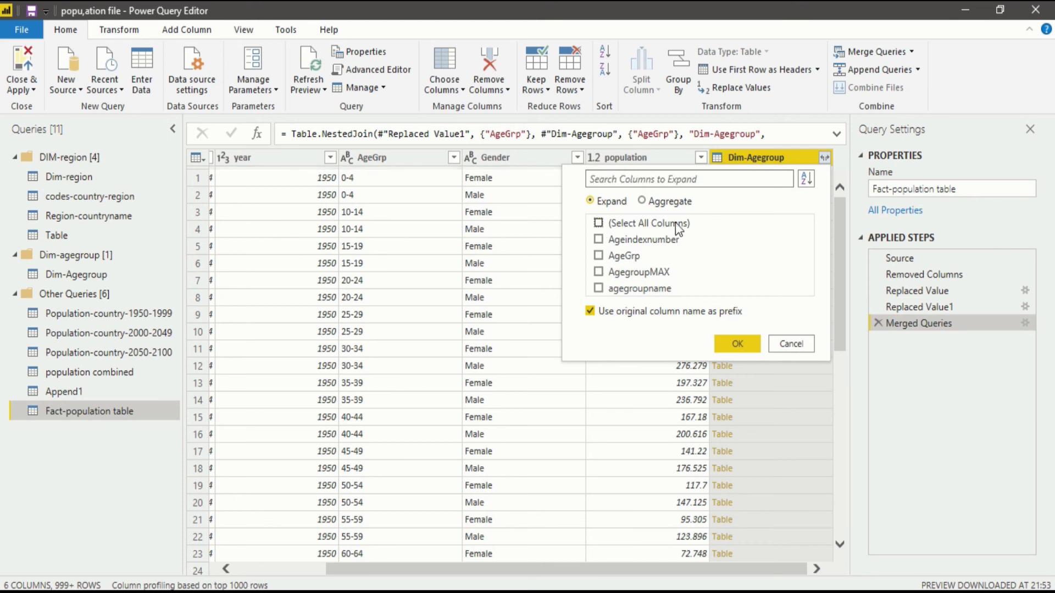
click(651, 242)
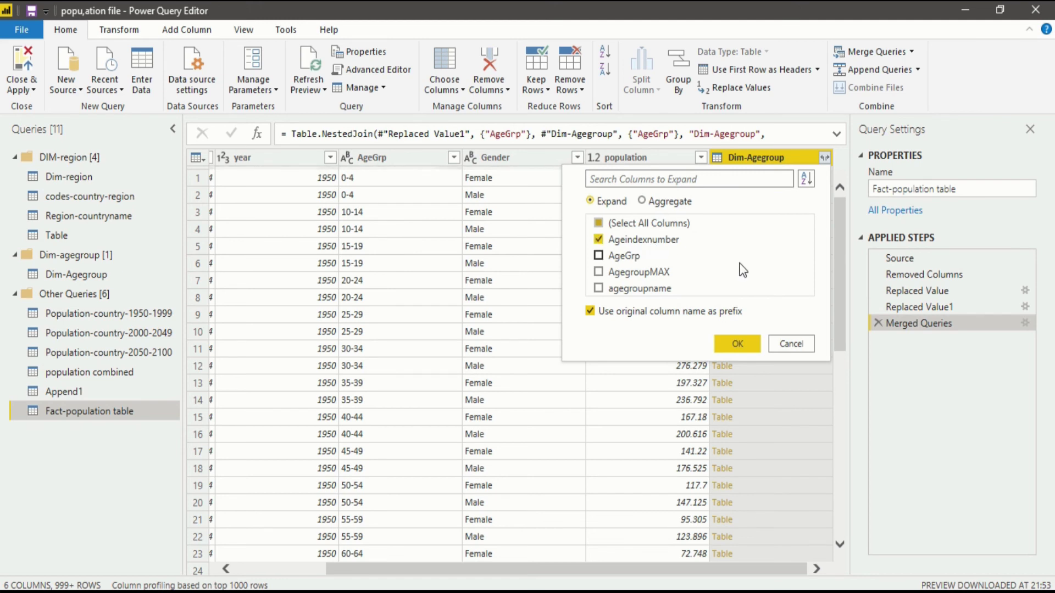
click(606, 313)
click(750, 349)
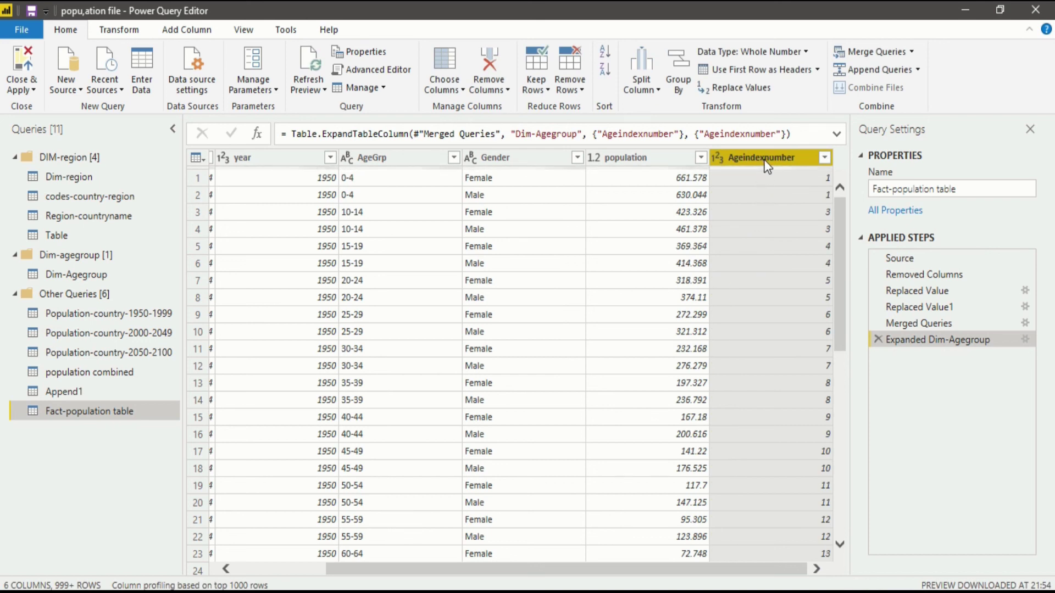
- Move Ageindexnumber to sit right after LocID, then view the Dim-Agegroup query
drag(768, 165, 267, 165)
drag(536, 568, 593, 558)
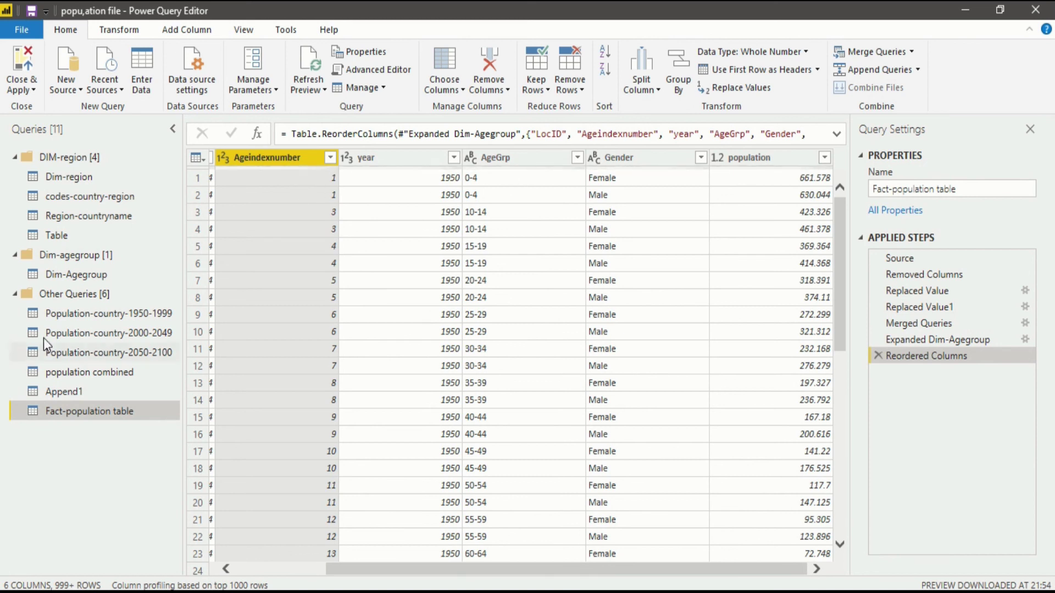
click(57, 277)
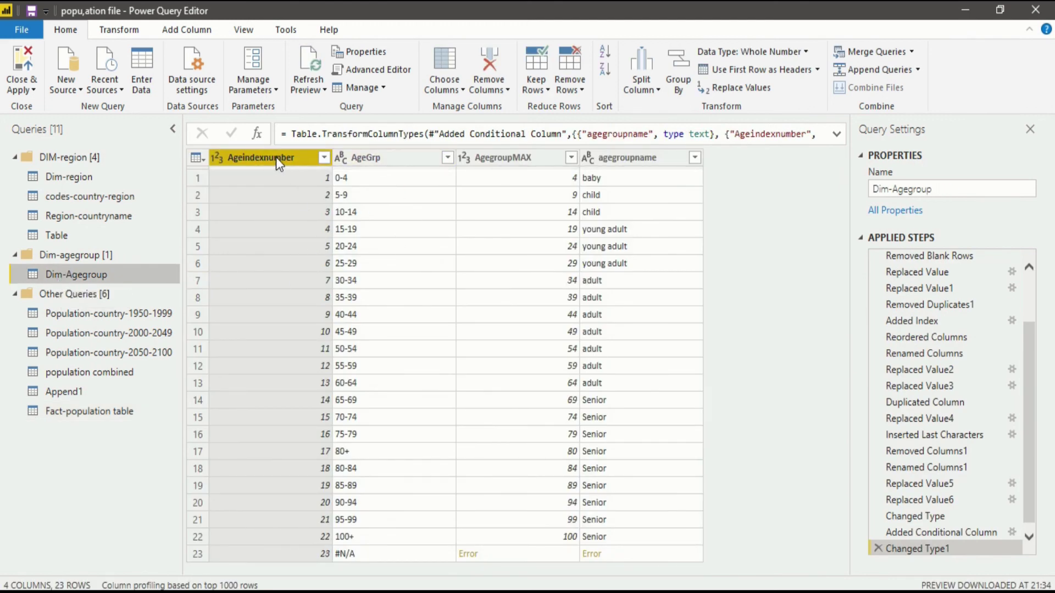
- Remove the AgeGrp column from the Fact-population table
click(115, 416)
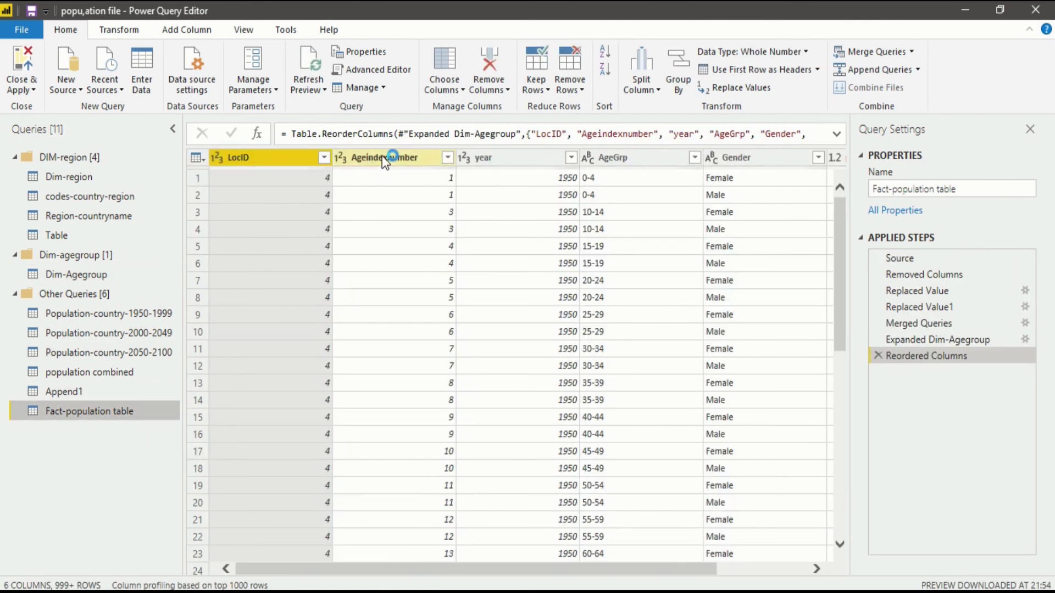
click(619, 159)
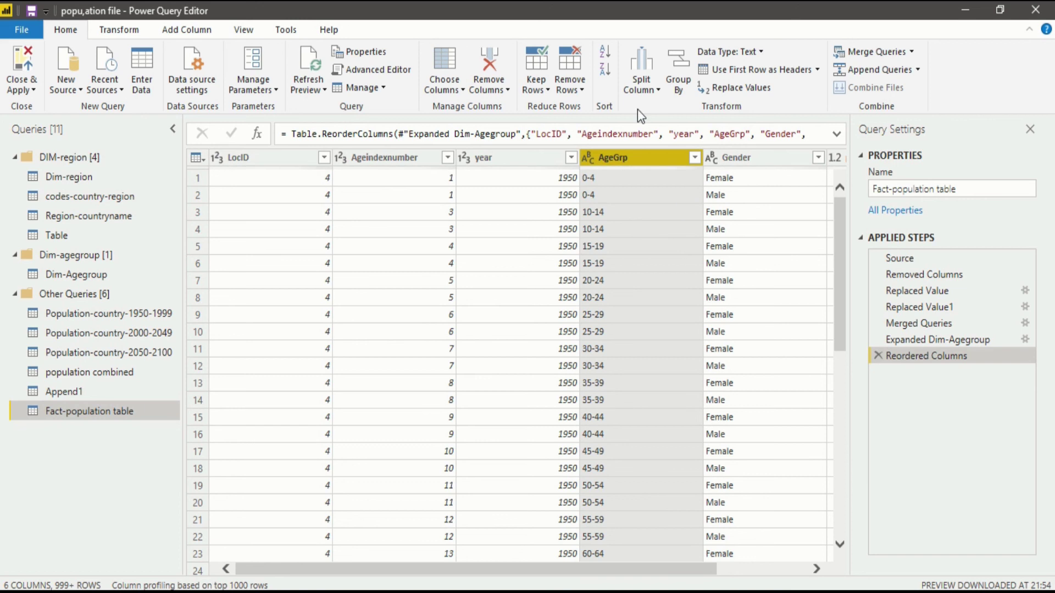
click(493, 64)
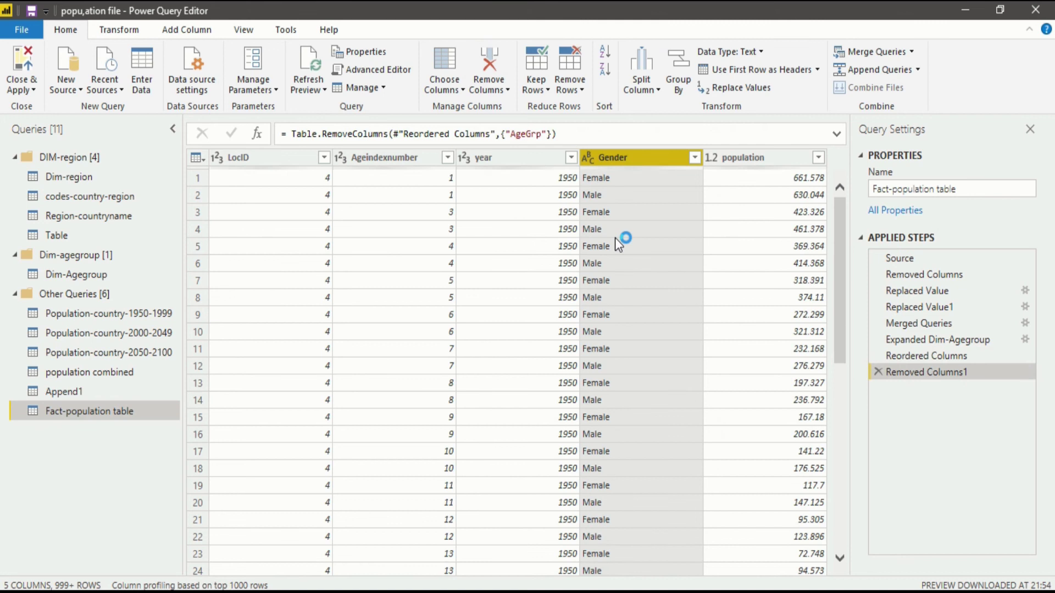